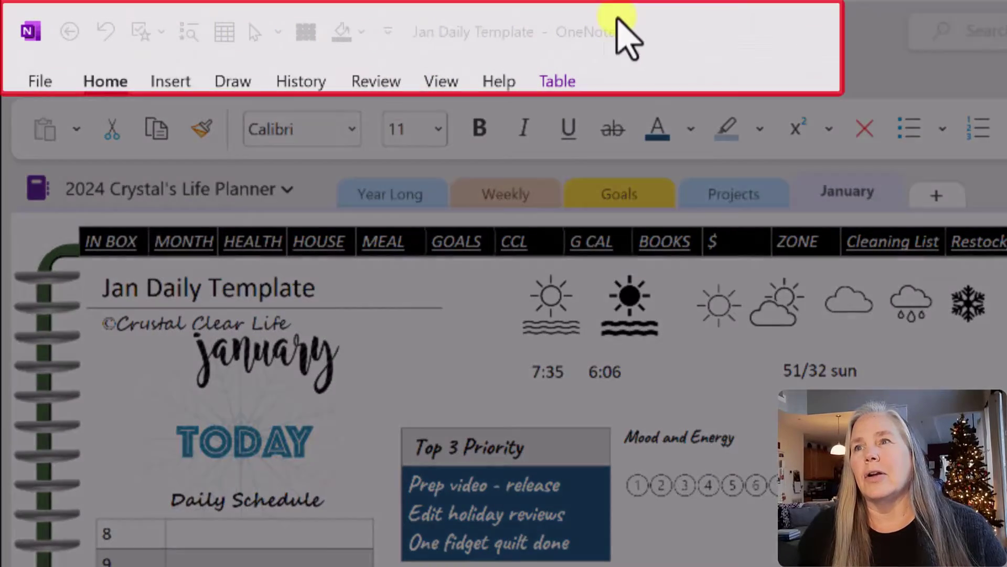
Open OneNote Options on the Quick Access Toolbar page through More Commands
click(645, 28)
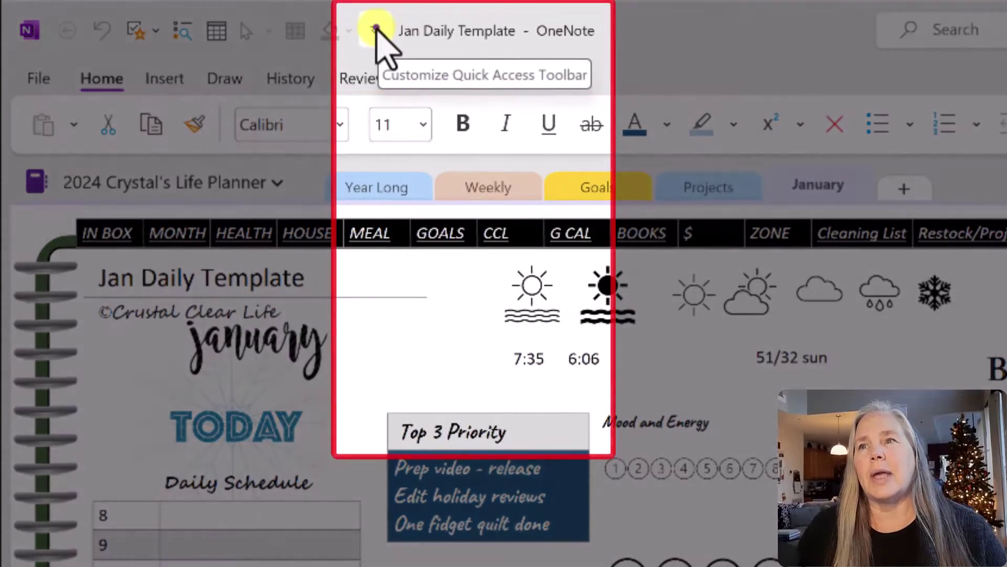
click(376, 31)
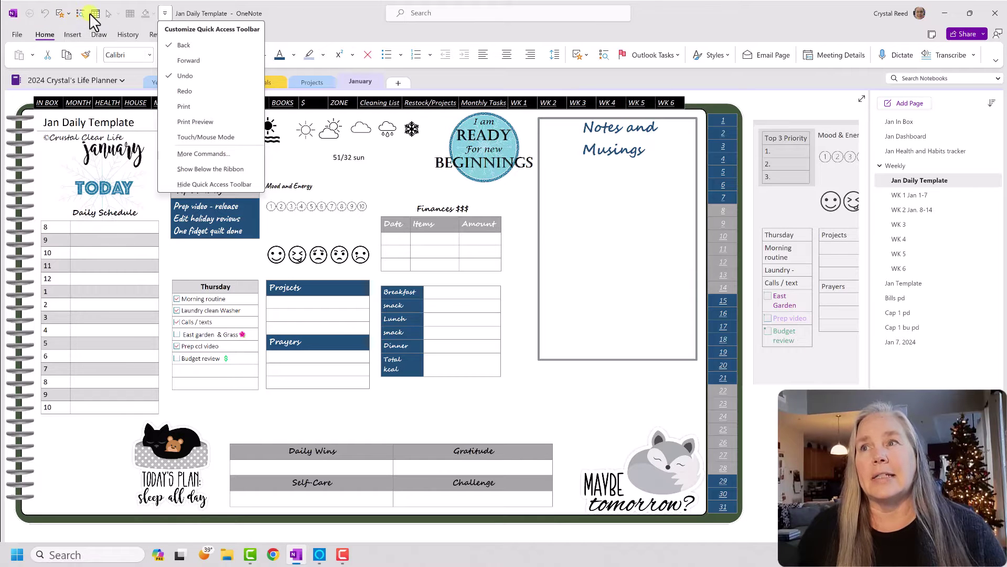
click(210, 154)
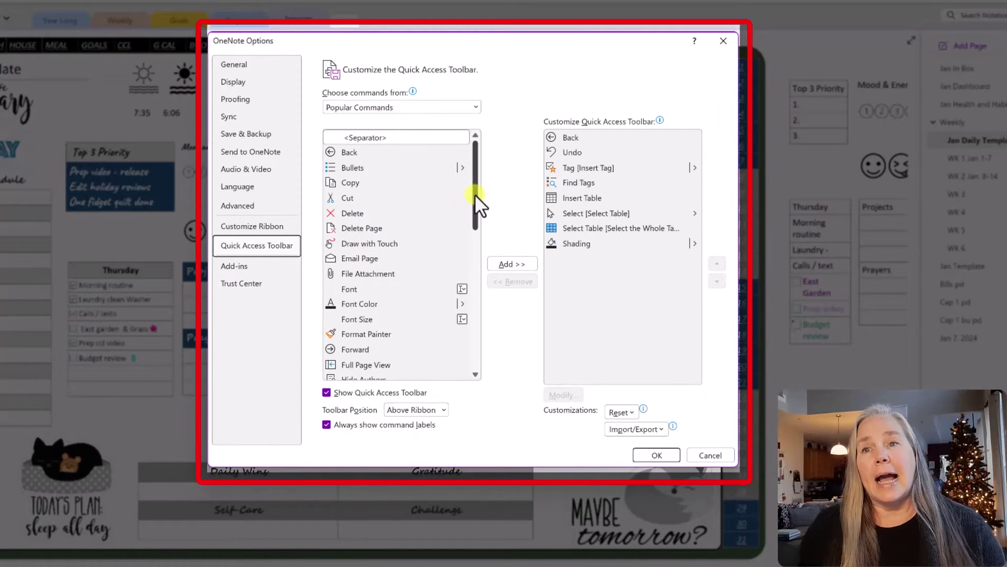
click(475, 194)
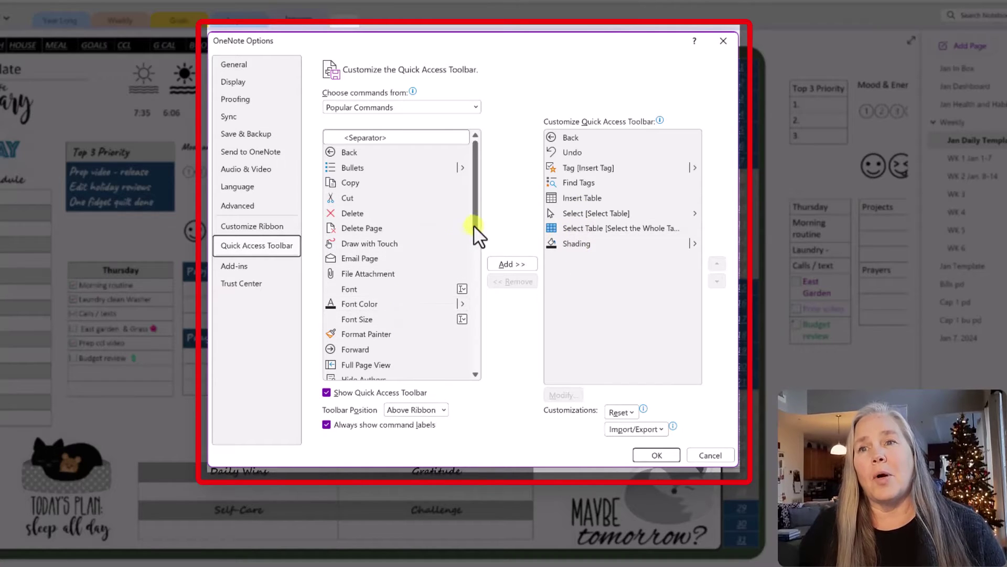
drag(474, 219, 475, 328)
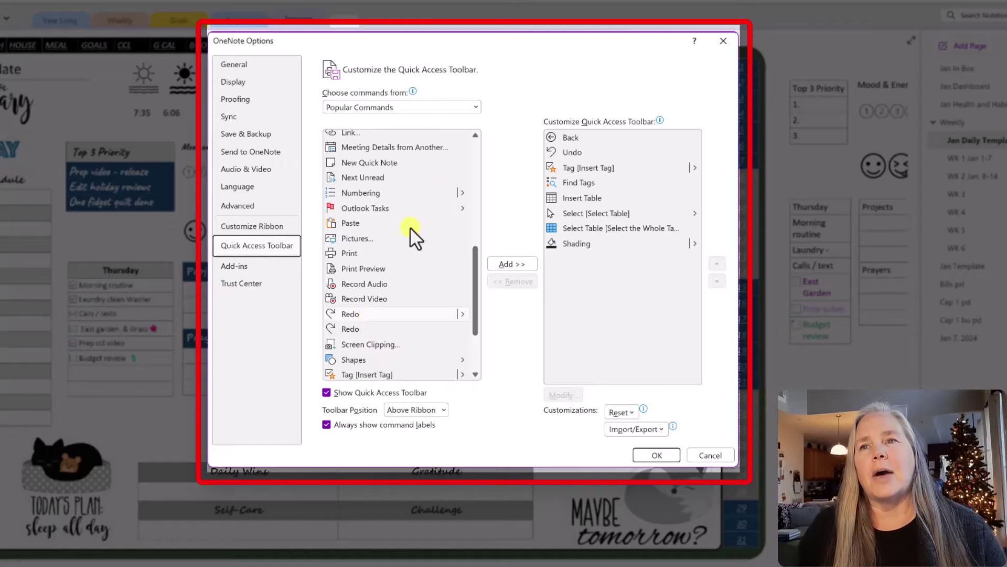
Switch 'Choose commands from' to All Commands and scroll down to the table commands like Select Rows
click(476, 107)
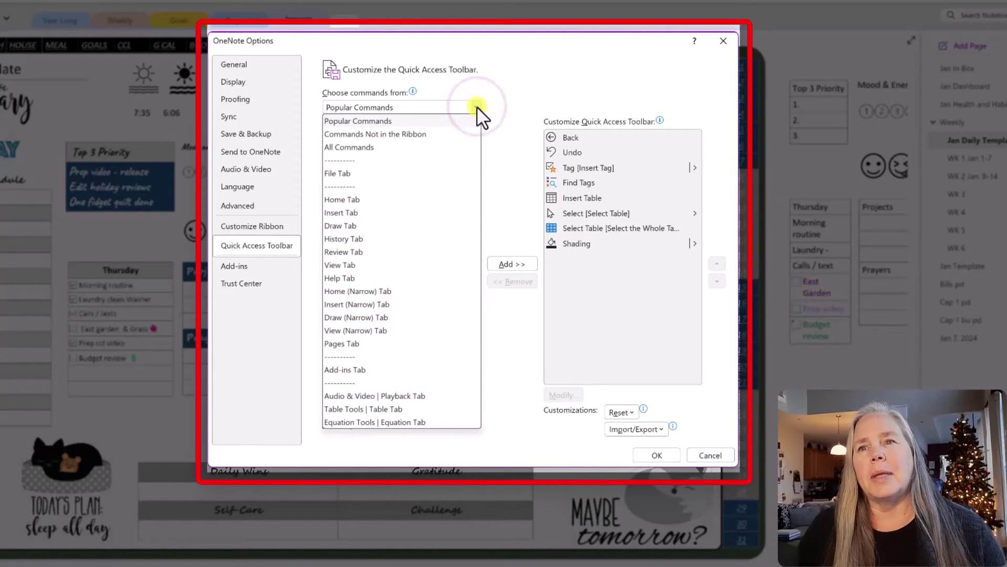
click(368, 145)
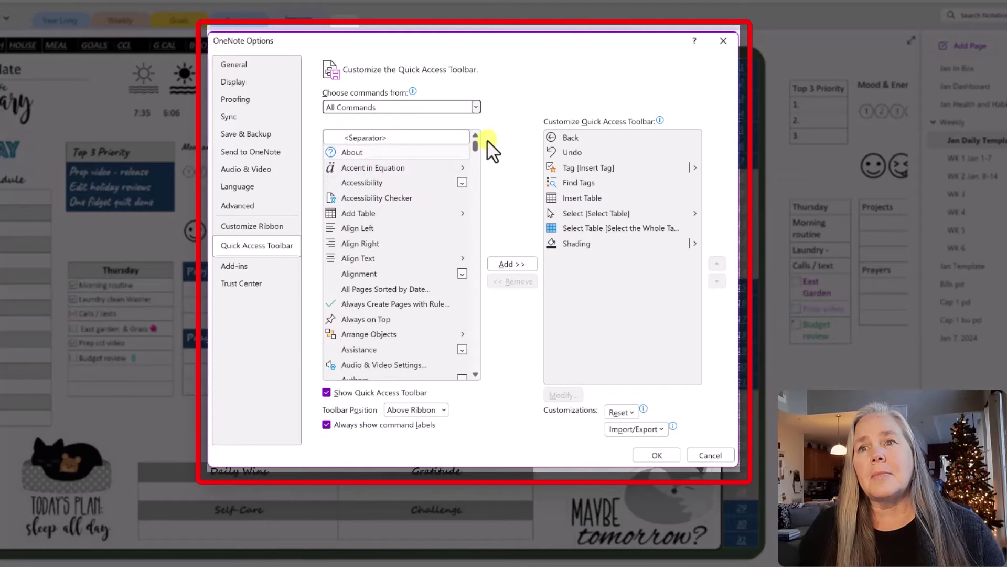
drag(474, 144, 474, 168)
scroll(426, 209, down, 3)
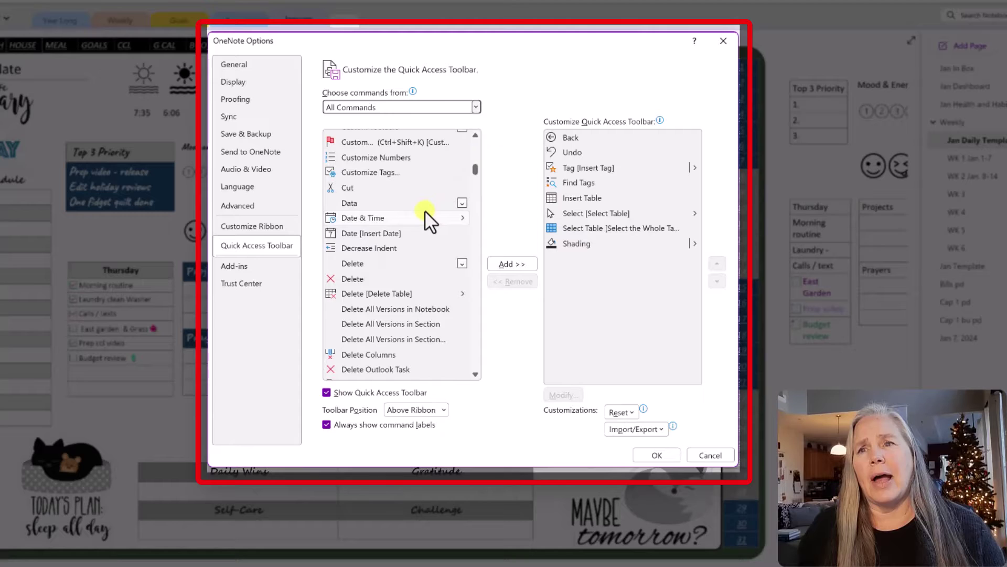
scroll(424, 213, down, 5)
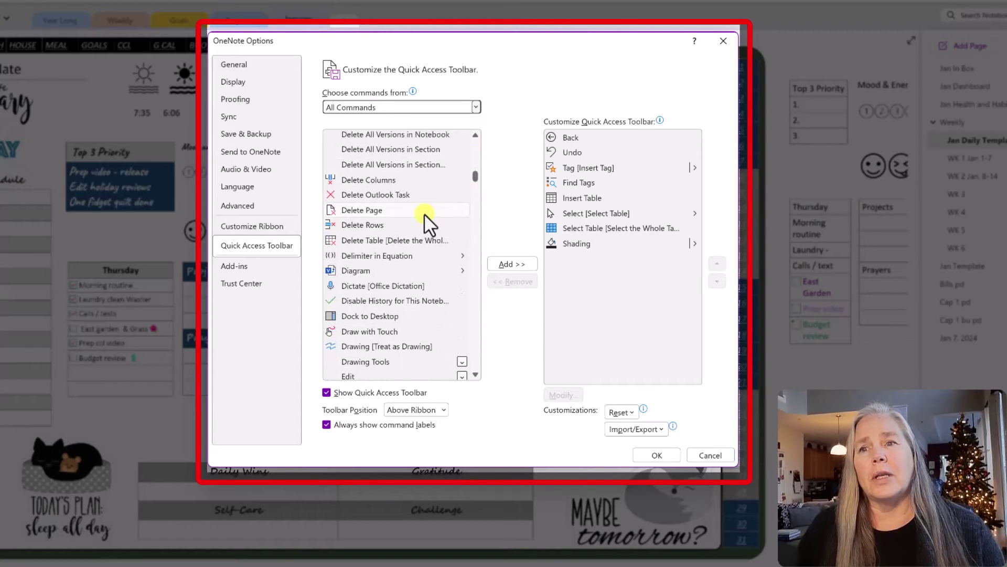
scroll(424, 213, down, 1)
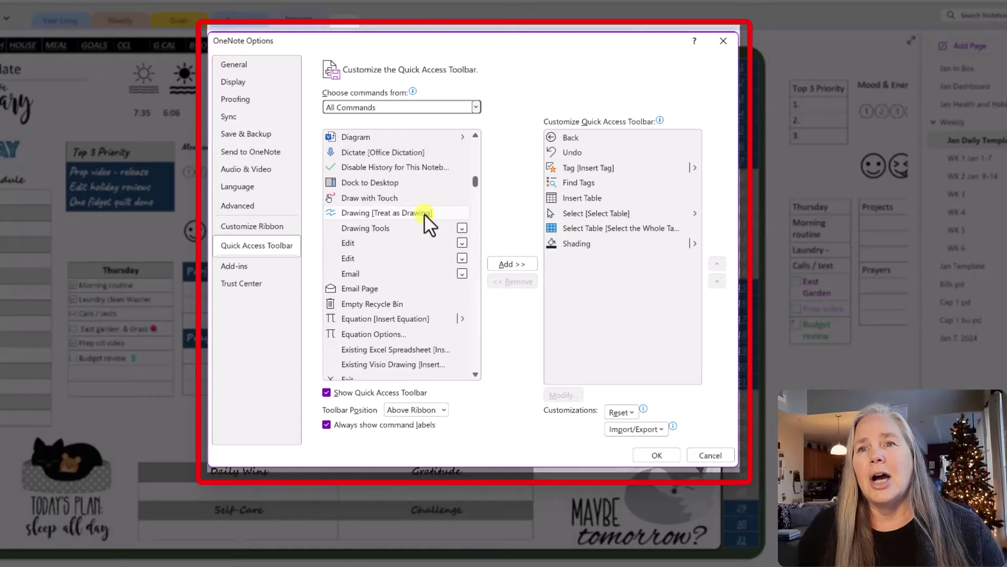
scroll(423, 213, down, 2)
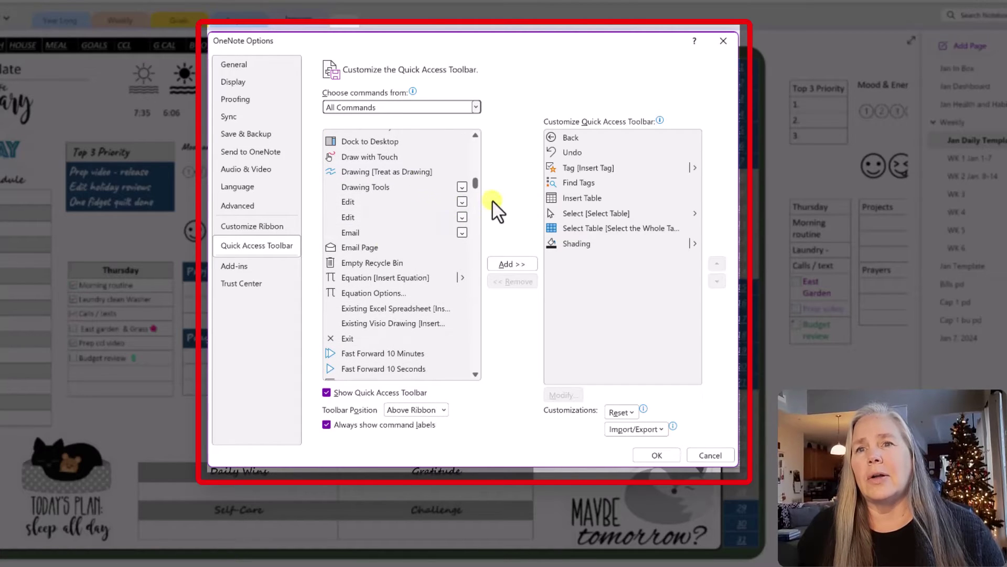
scroll(392, 247, down, 4)
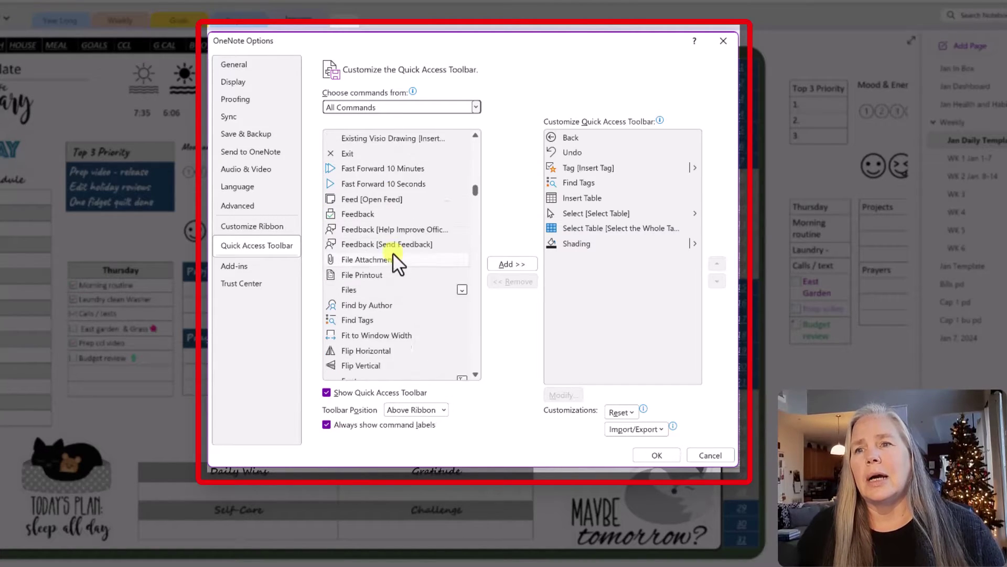
drag(476, 193, 471, 316)
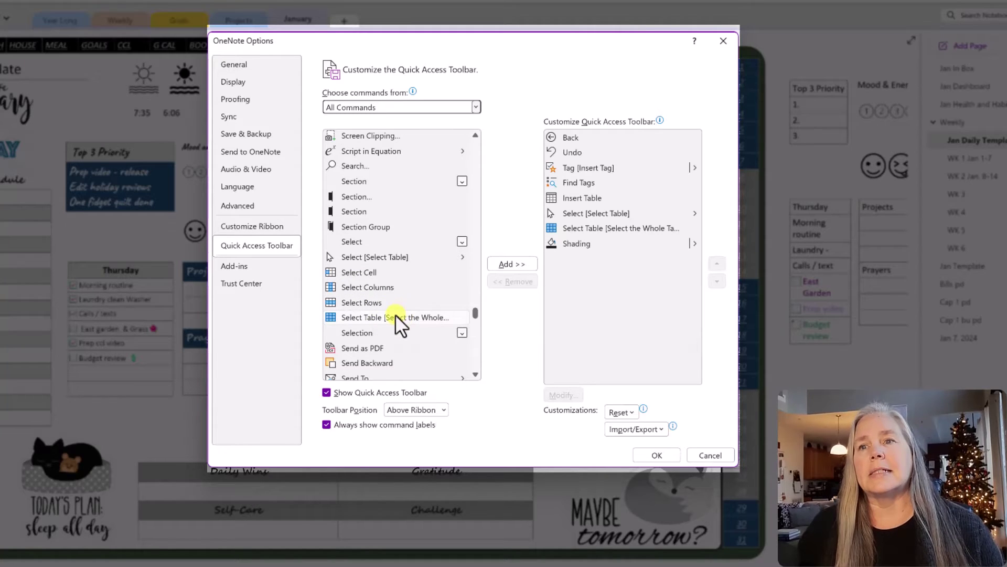
Add Select Table [Select the Whole Table] and Shading to the Quick Access Toolbar and confirm with OK
click(396, 257)
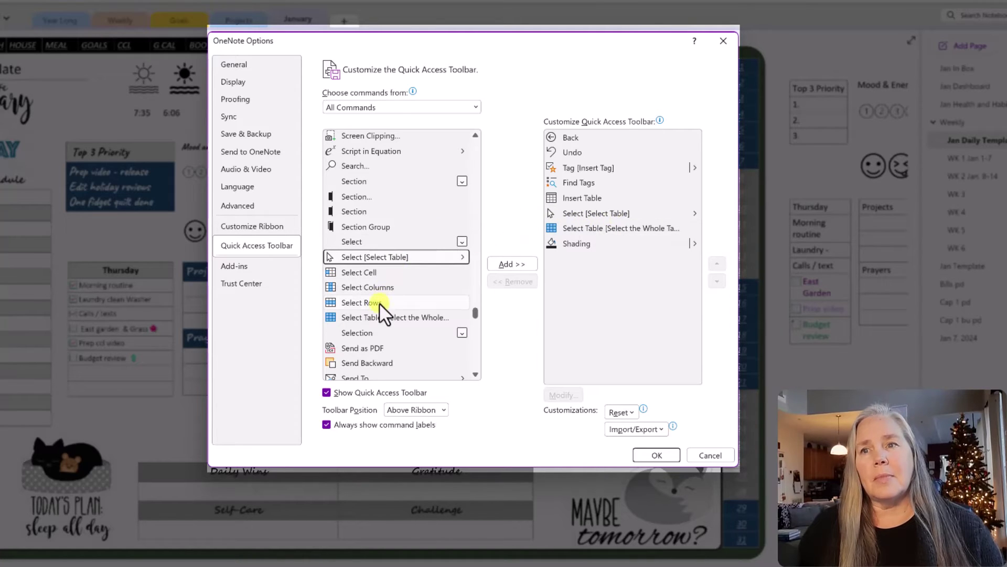
click(424, 320)
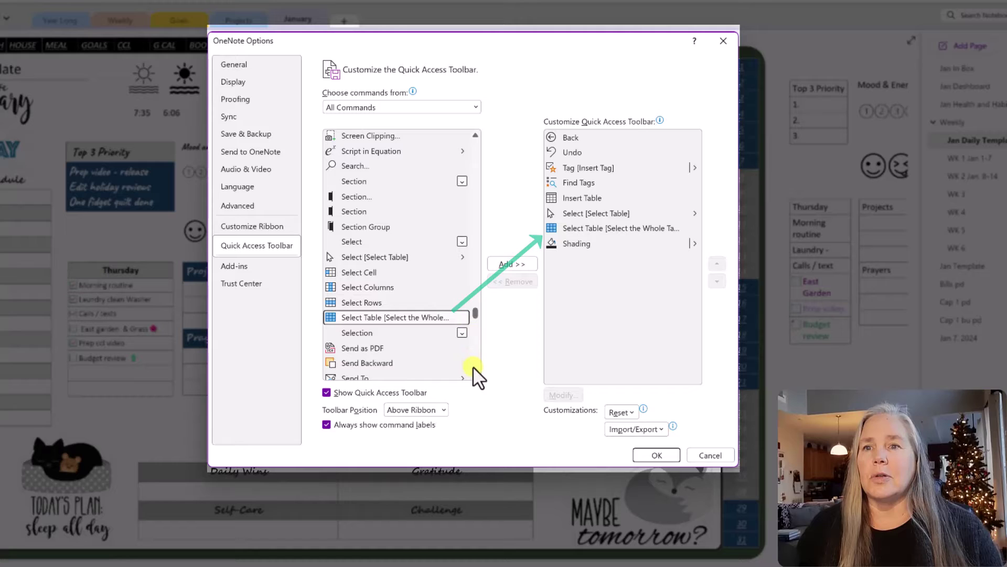
scroll(474, 373, down, 5)
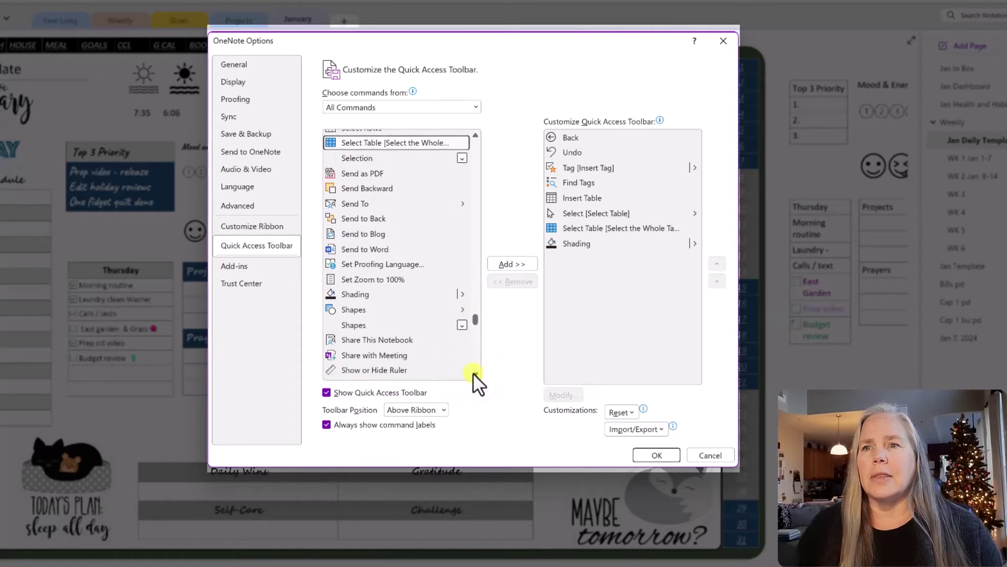
scroll(473, 373, down, 2)
scroll(473, 372, down, 1)
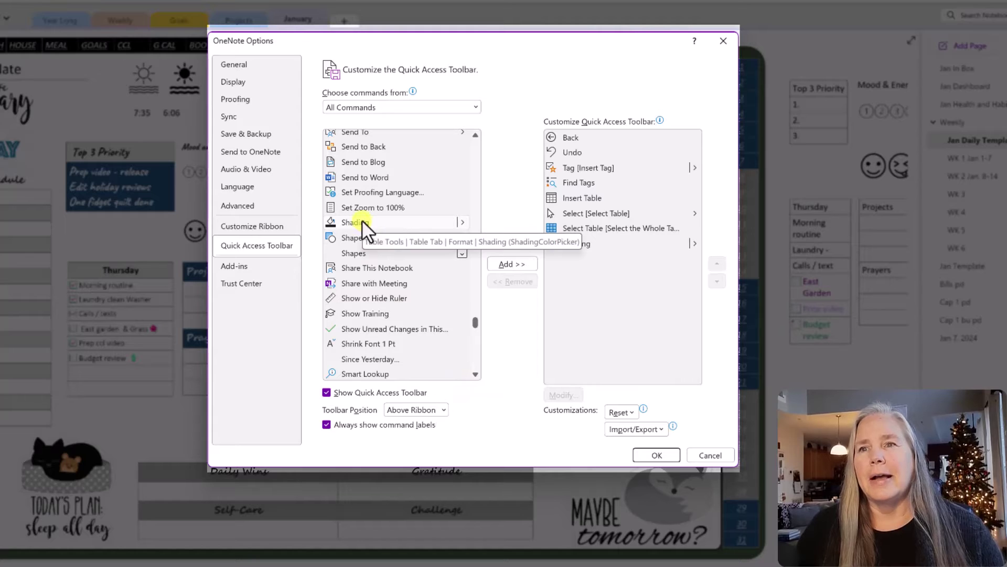
click(436, 222)
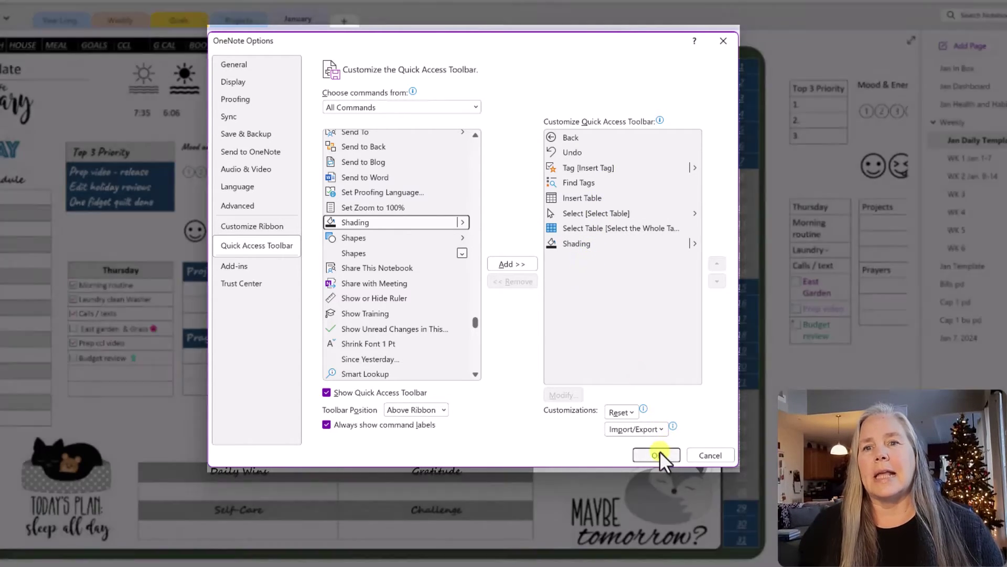
click(657, 455)
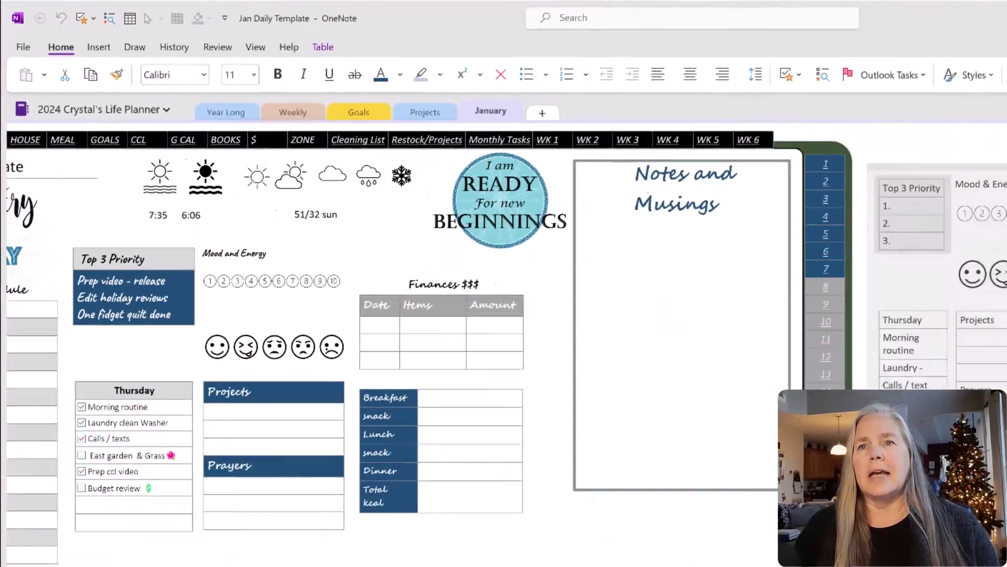
Select the whole Thursday planner table with the toolbar's Select Table button, then deselect it
click(657, 382)
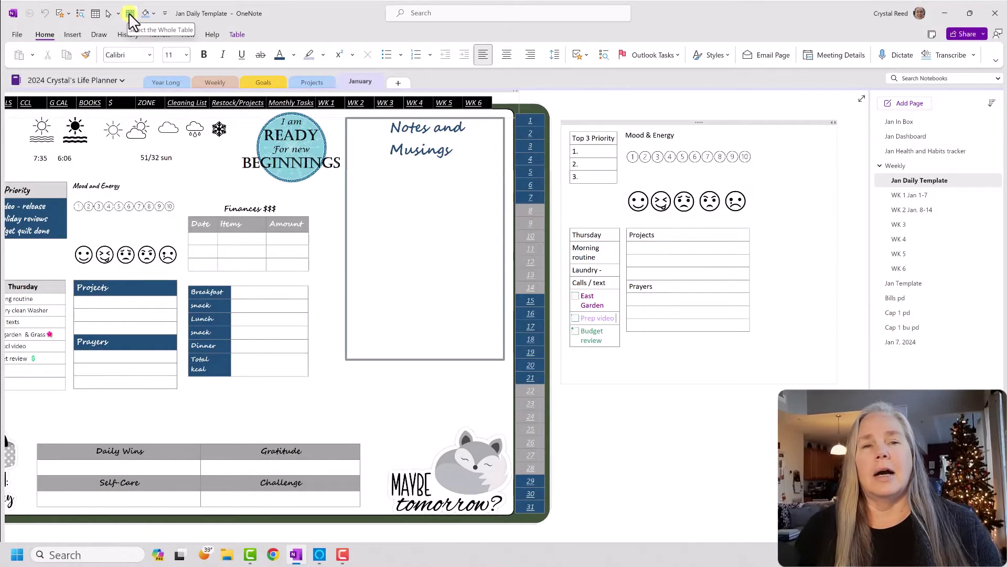
click(130, 14)
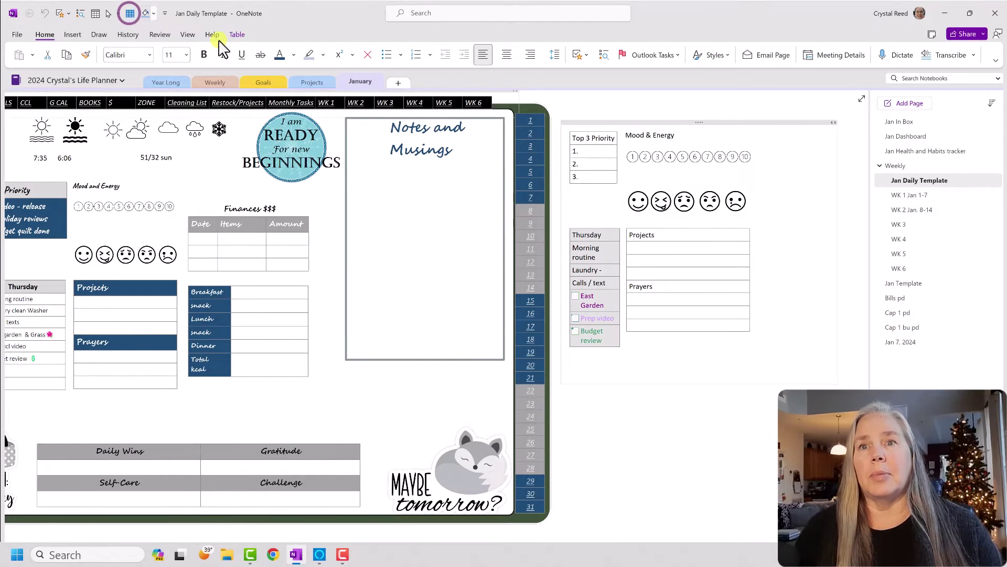
click(590, 204)
Select the entire right-hand planner table with Select Table, then clear the selection
click(595, 235)
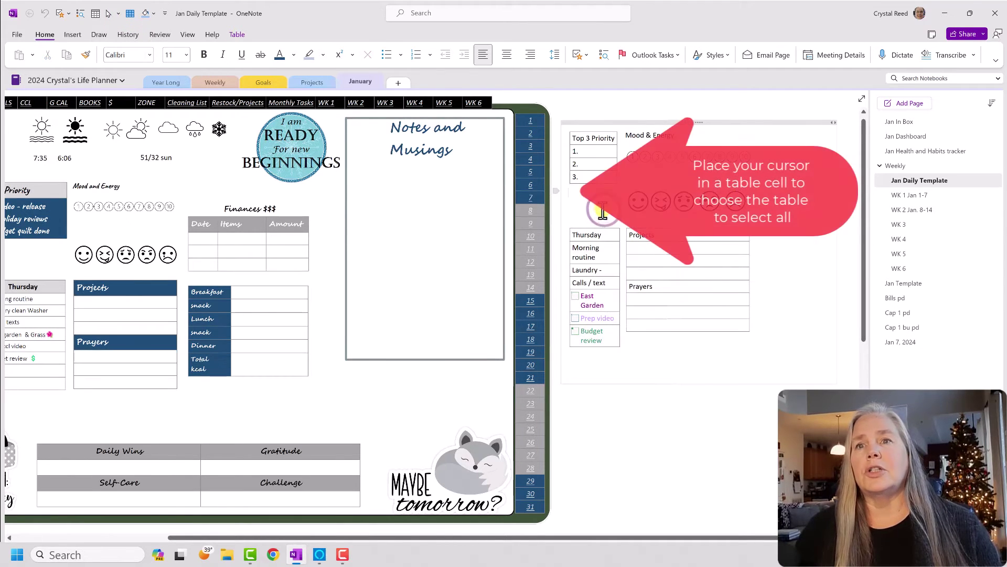
click(130, 13)
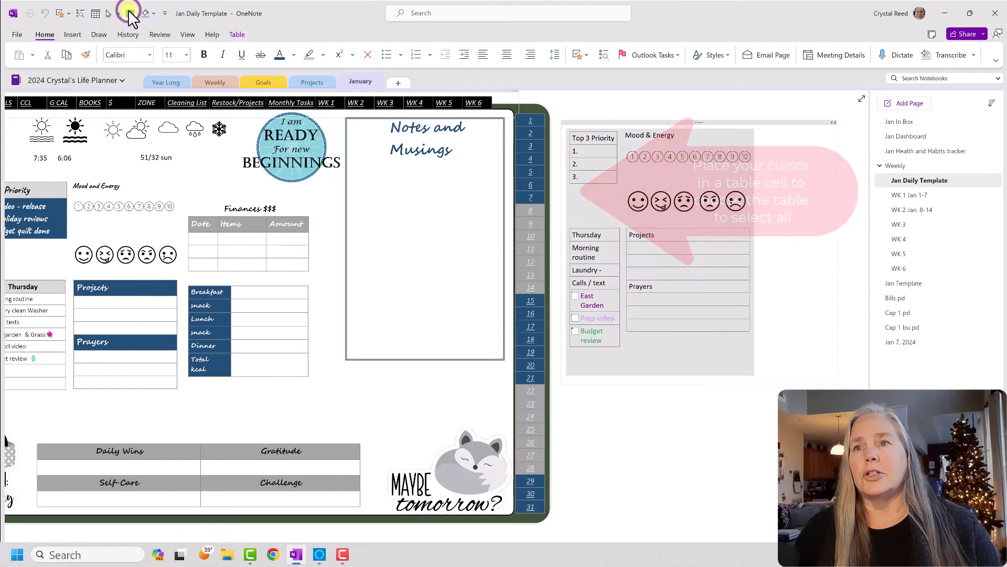
click(687, 351)
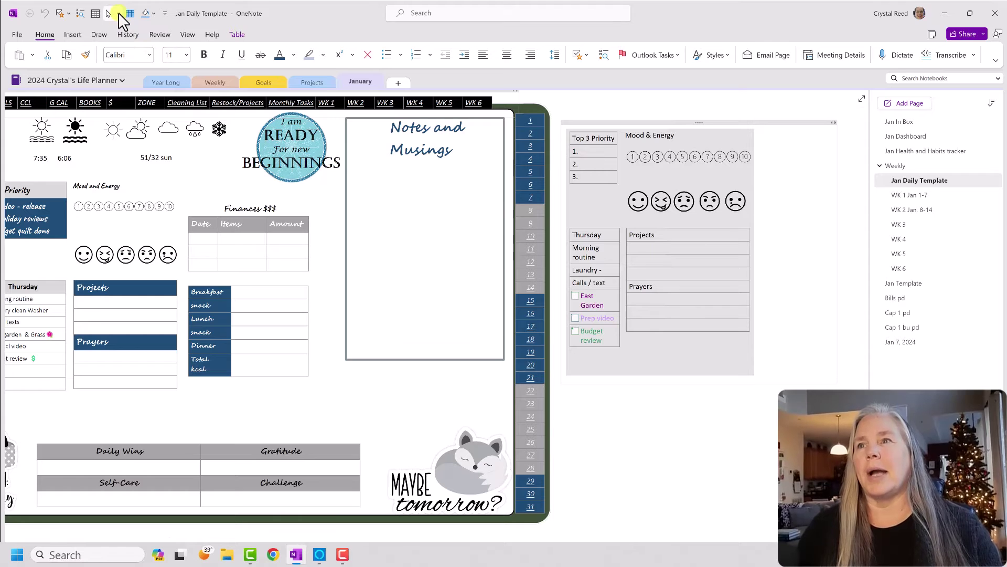
Select only the smiley-face row of the right-hand table using Select Rows
click(627, 220)
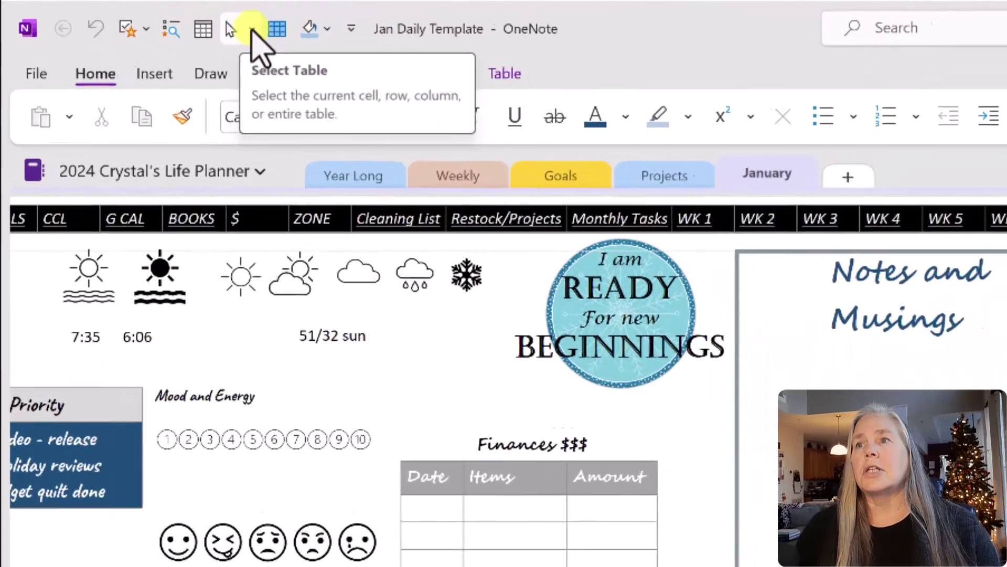
click(119, 13)
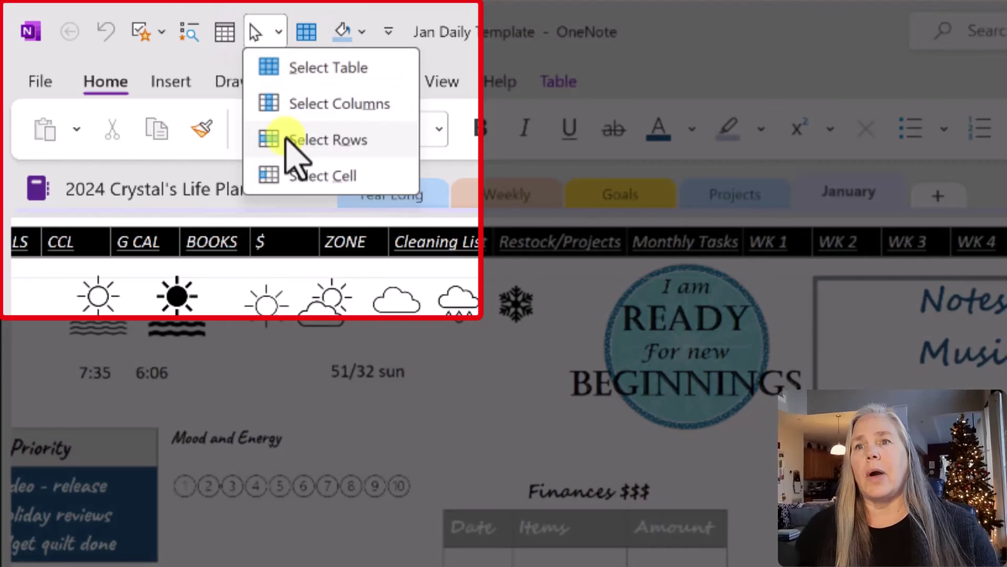
click(286, 138)
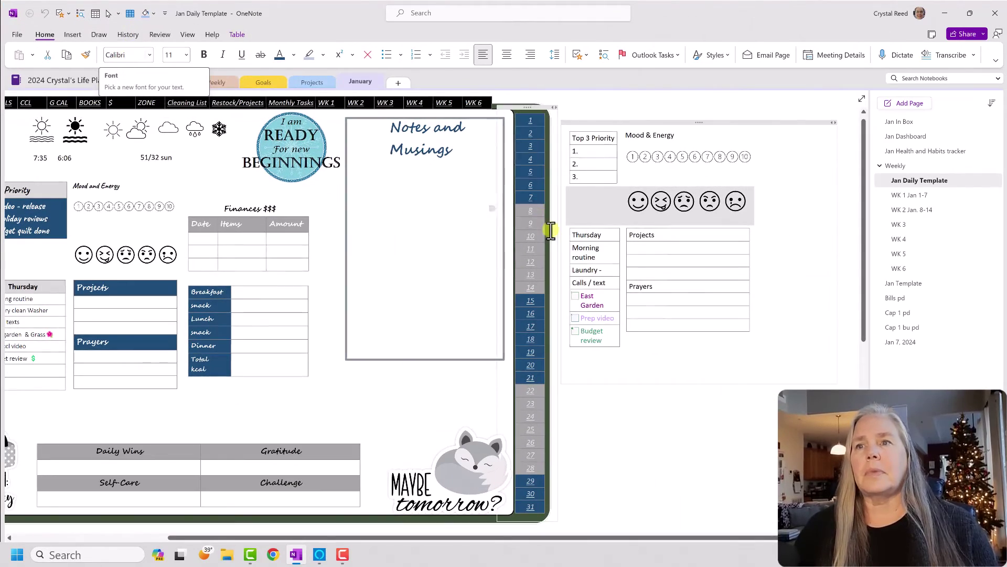
Select the Top 3 Priority part of the table from the Select Table options
click(583, 139)
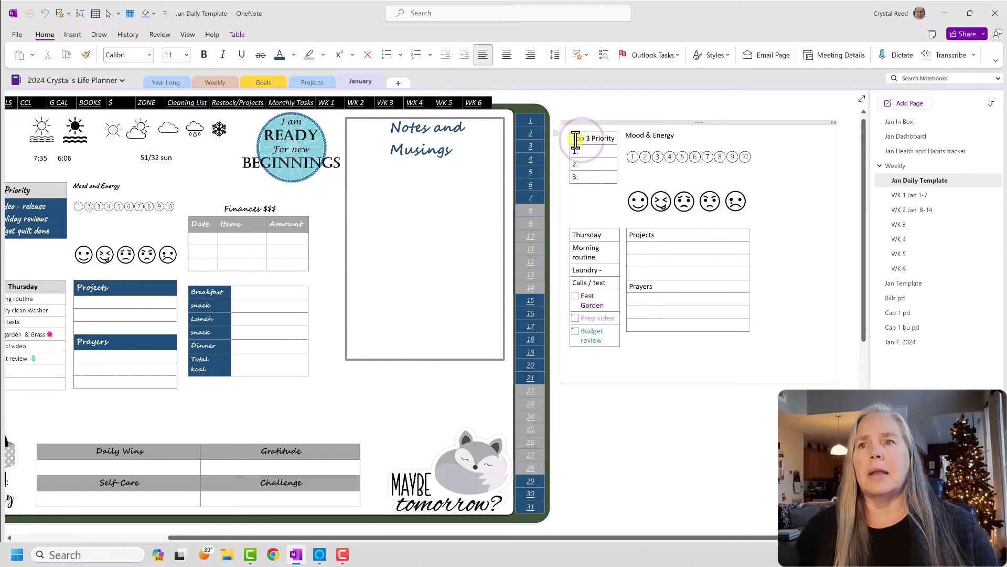
click(112, 14)
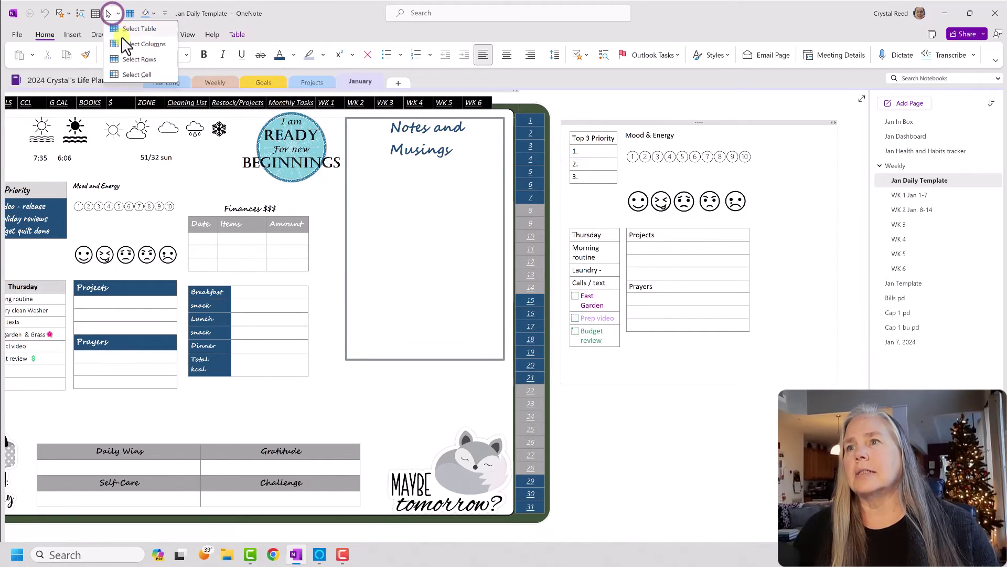
click(125, 62)
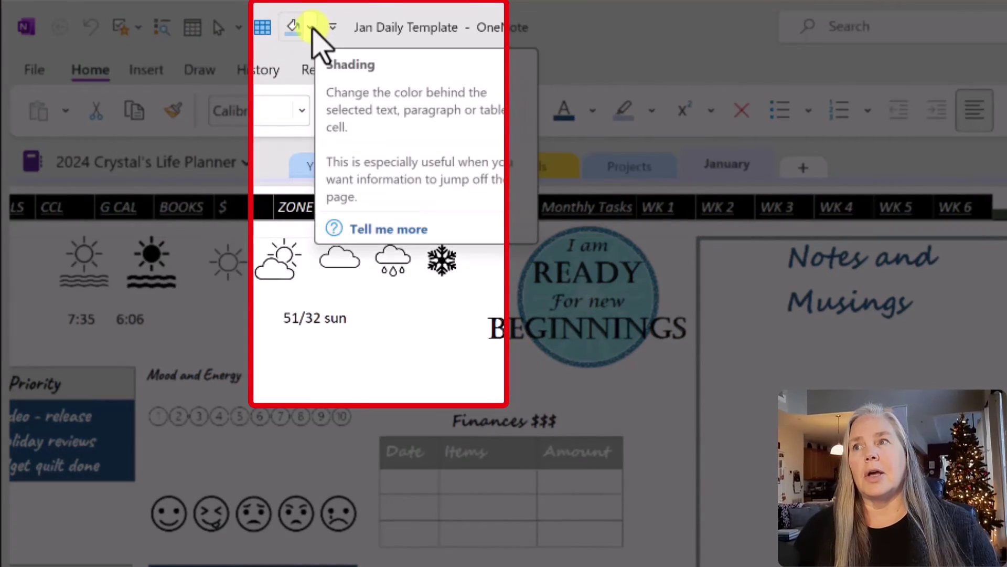
Shade the Top 3 Priority cell with custom light blue, RGB 156/195/229
click(311, 27)
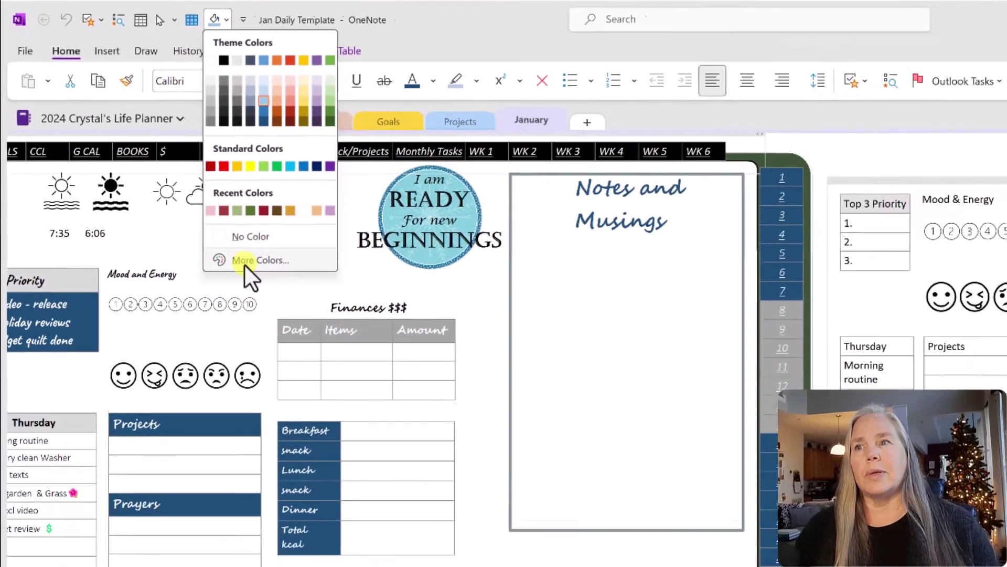
click(244, 262)
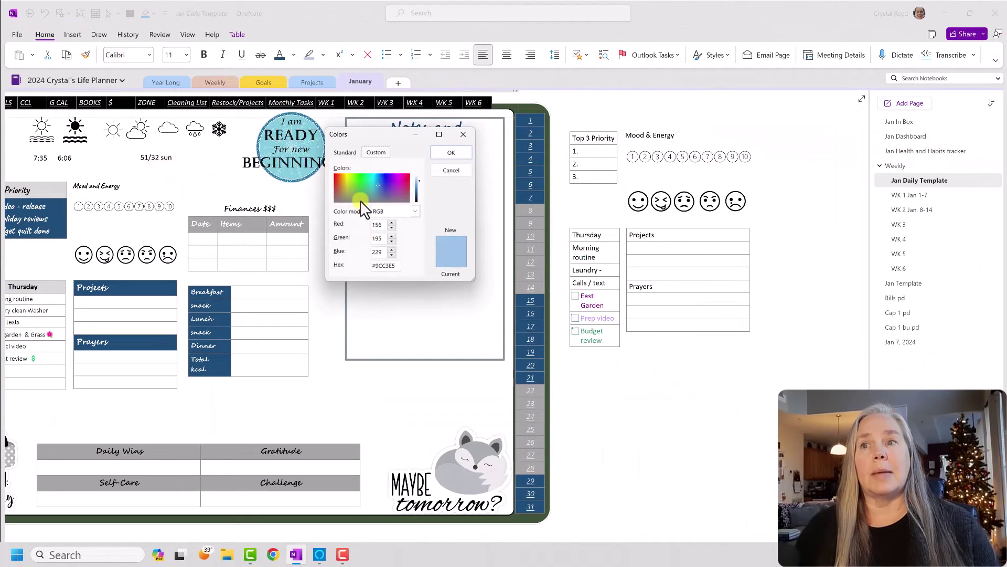
click(451, 152)
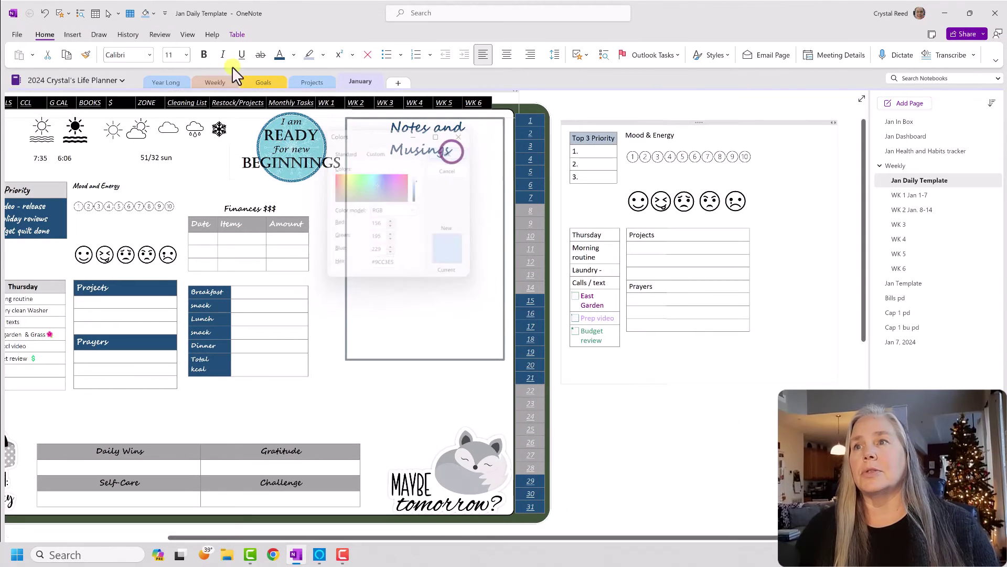
click(152, 14)
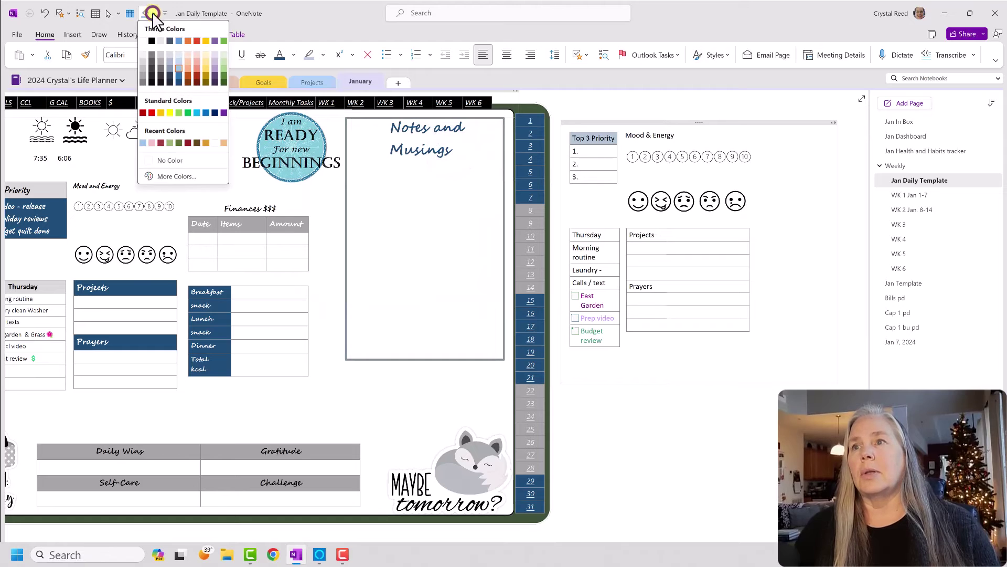
click(178, 66)
Select the Projects header row and shade it the same light blue
click(692, 235)
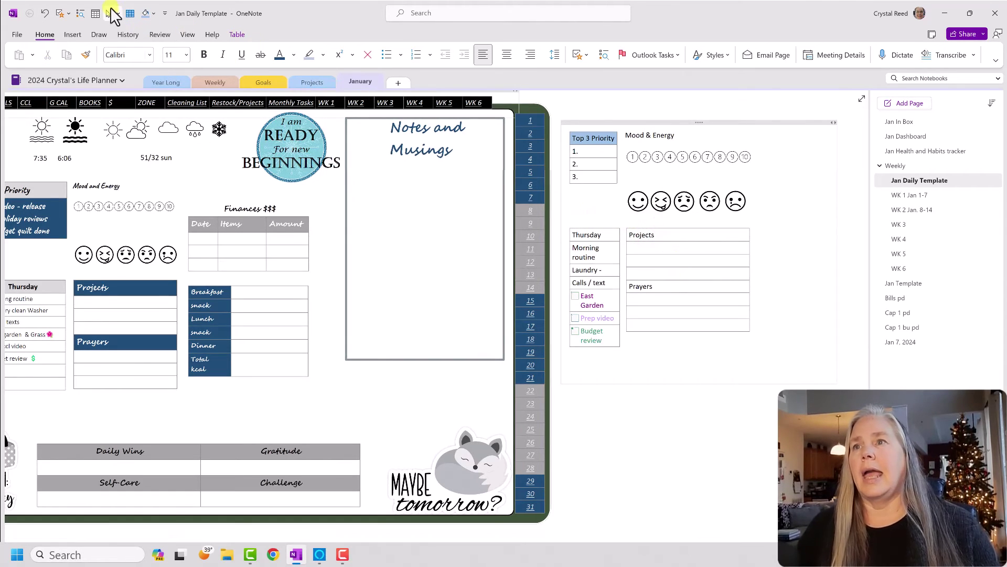
click(118, 13)
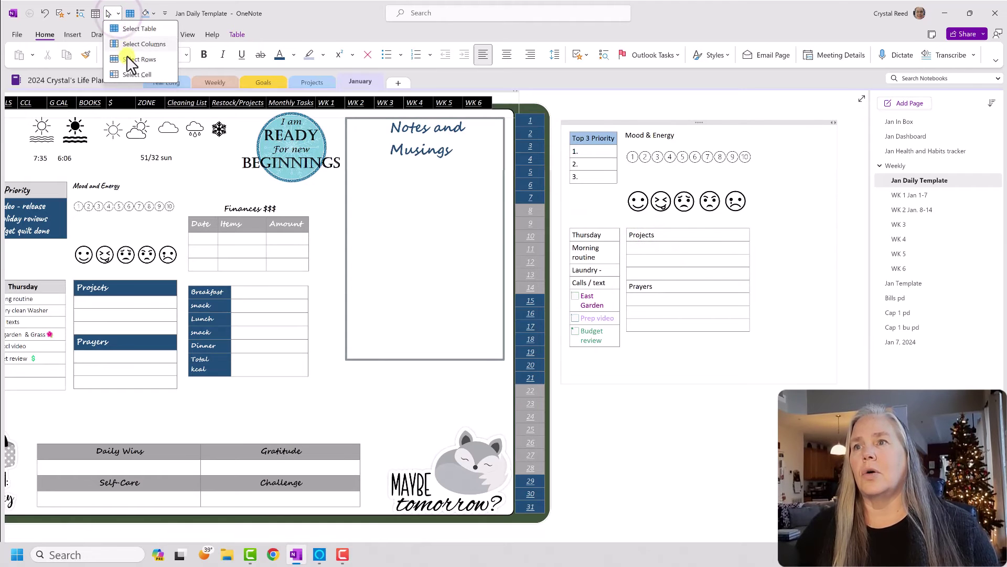
click(127, 58)
click(147, 13)
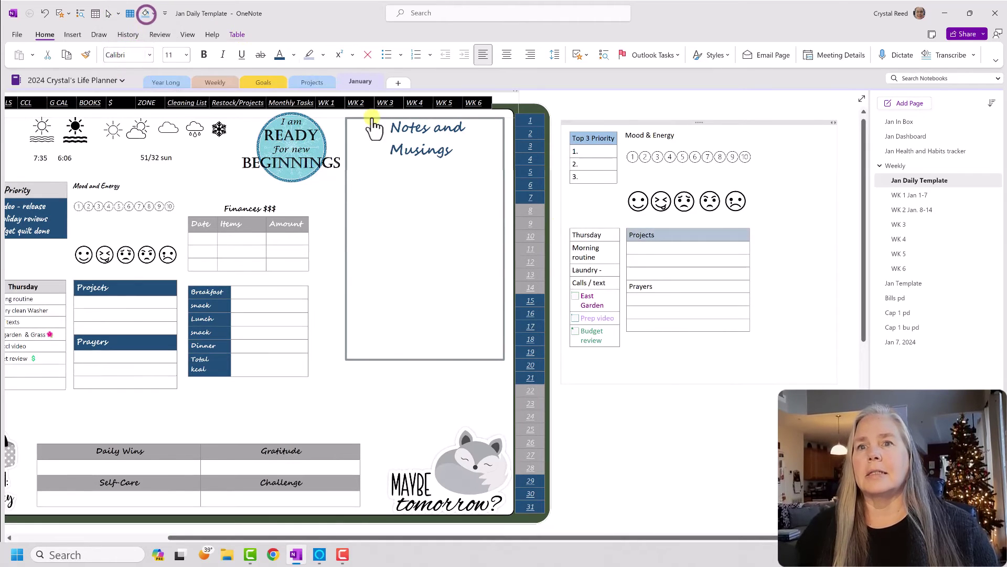
click(729, 357)
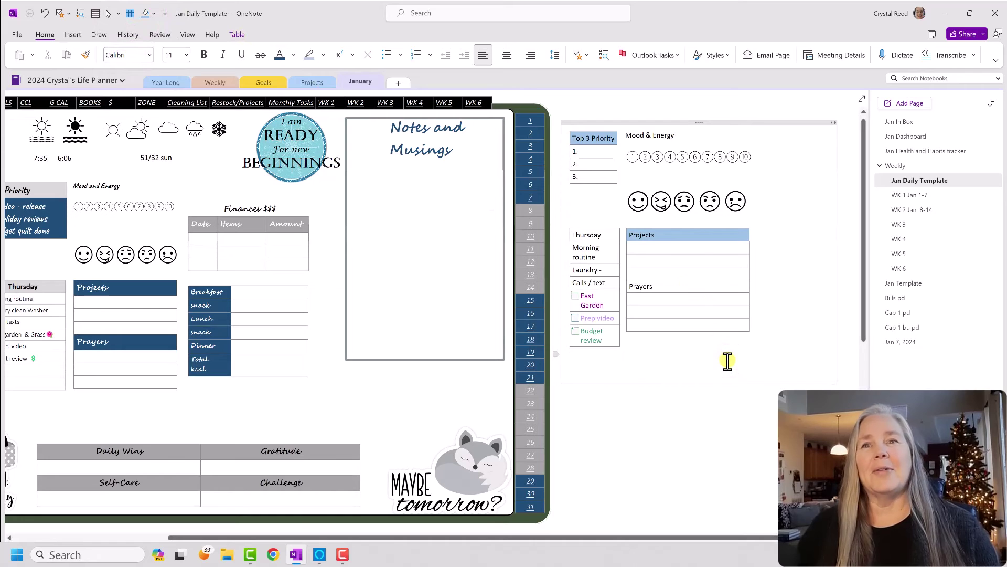